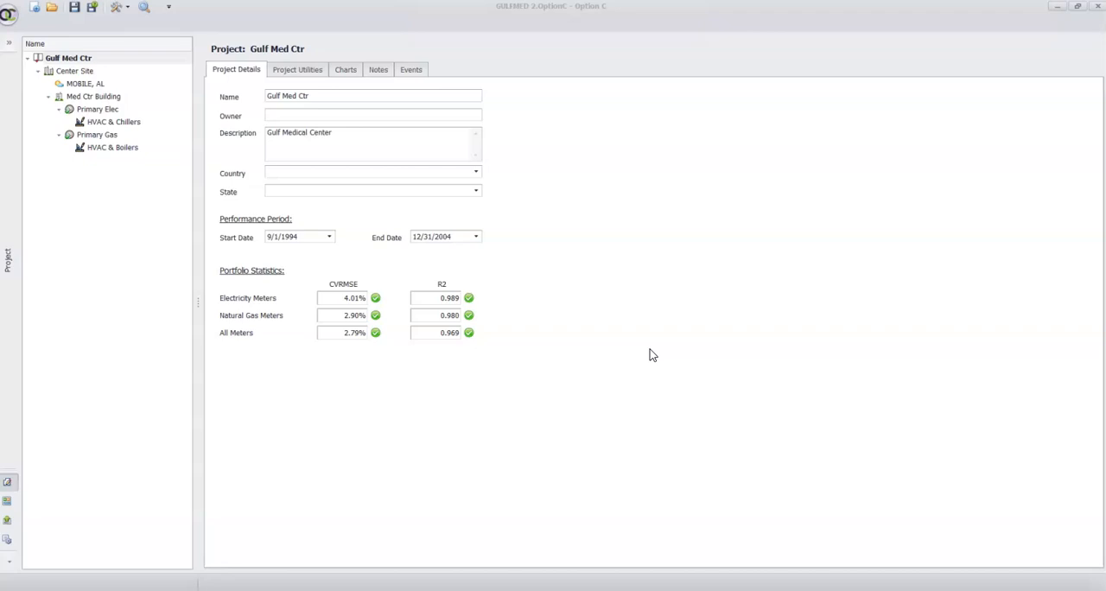
Create a report group named Sample Report Group with export to PDF and Excel enabled and exported files saved to the default folder
click(11, 503)
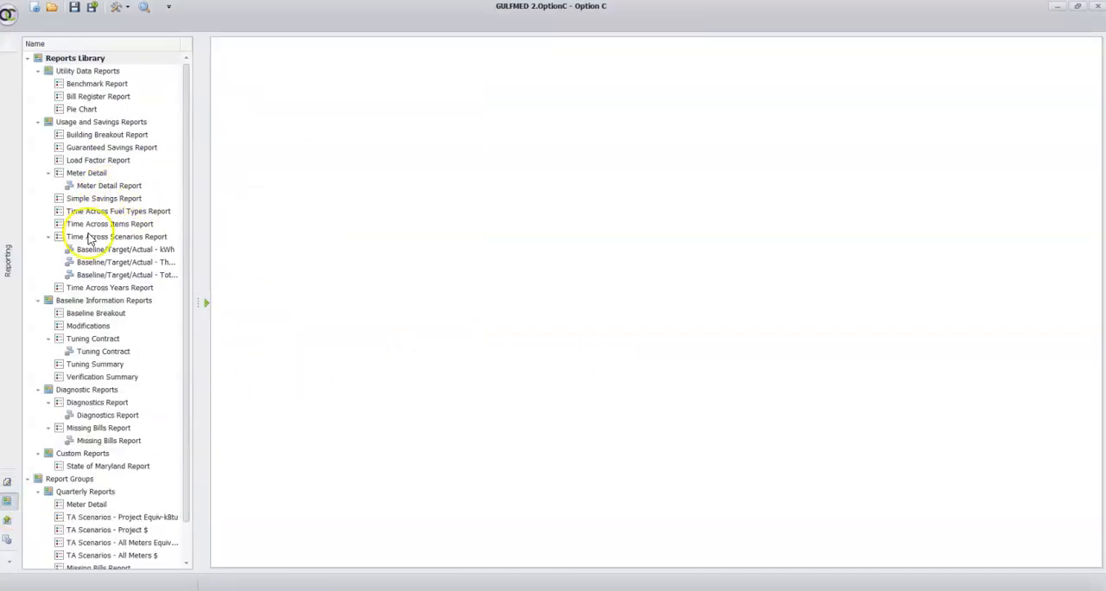
scroll(89, 239, down, 1)
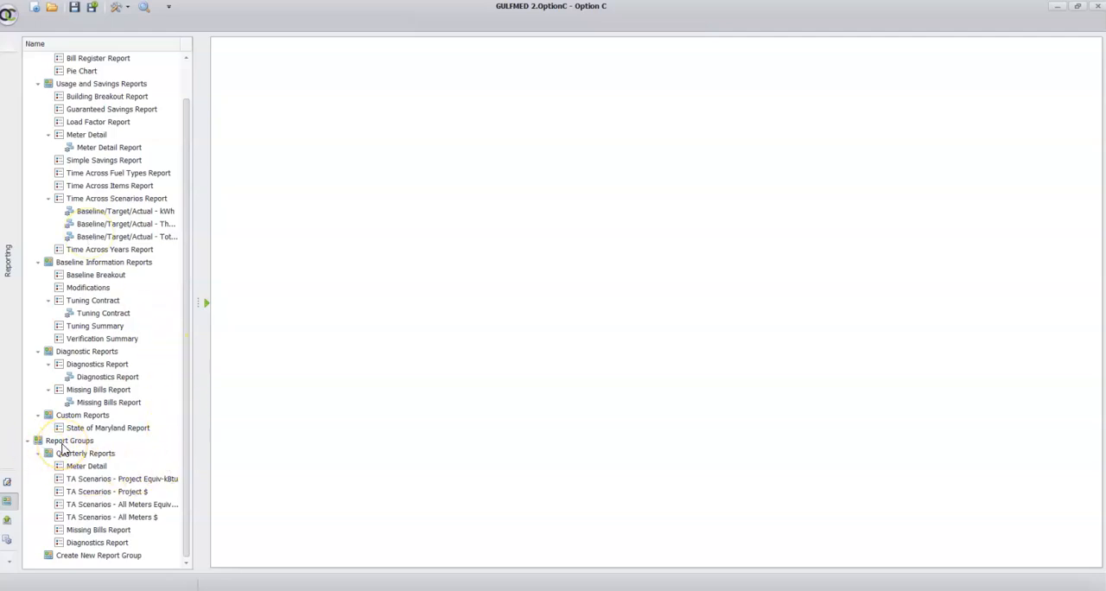
click(114, 558)
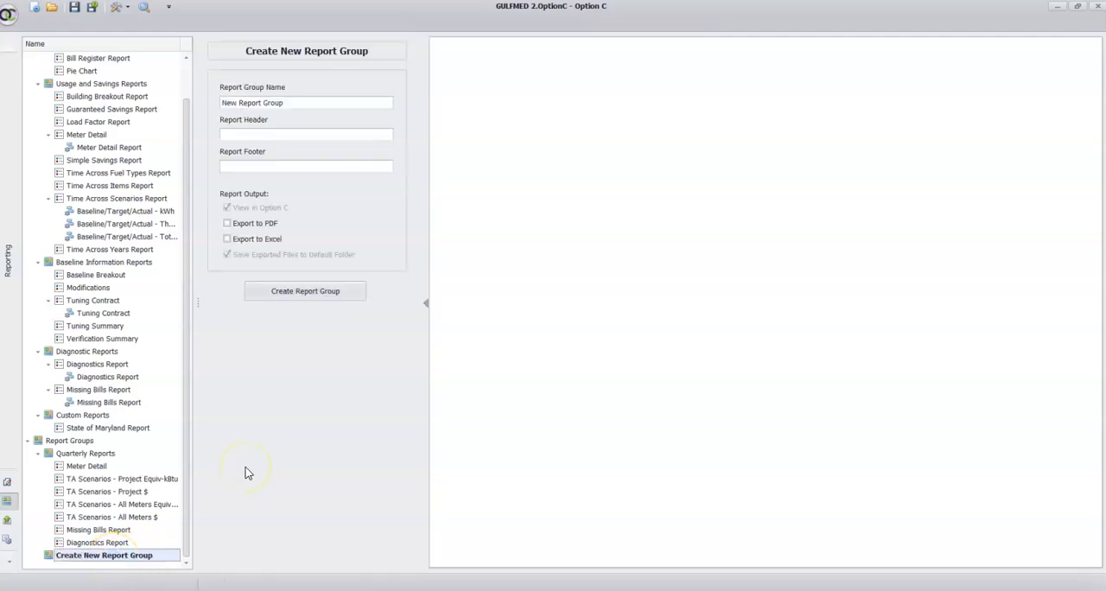
triple_click(257, 100)
text(Sample Report Group)
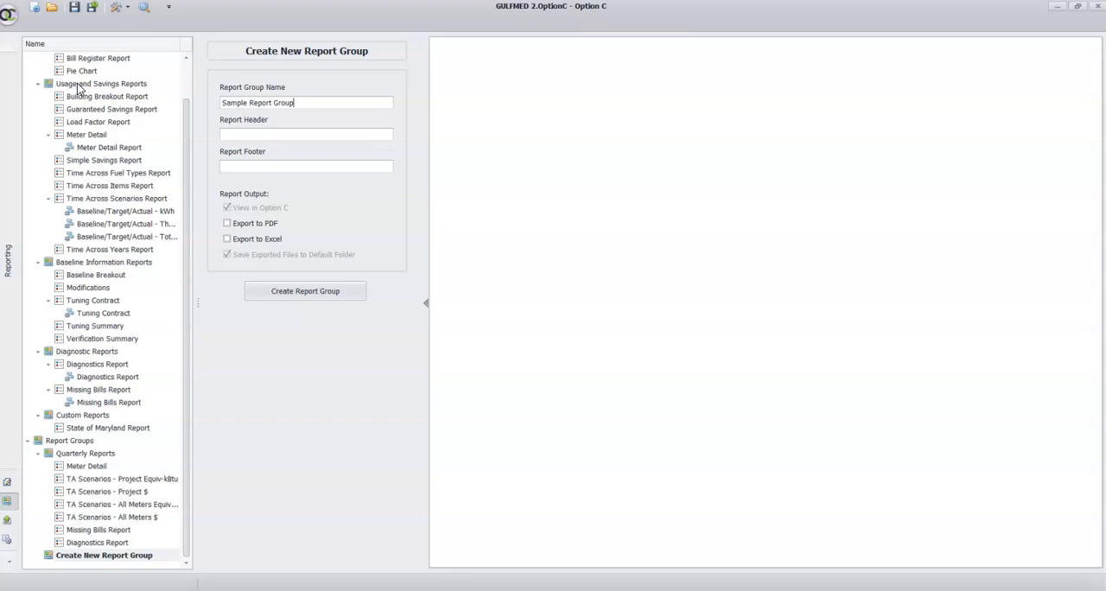
click(263, 225)
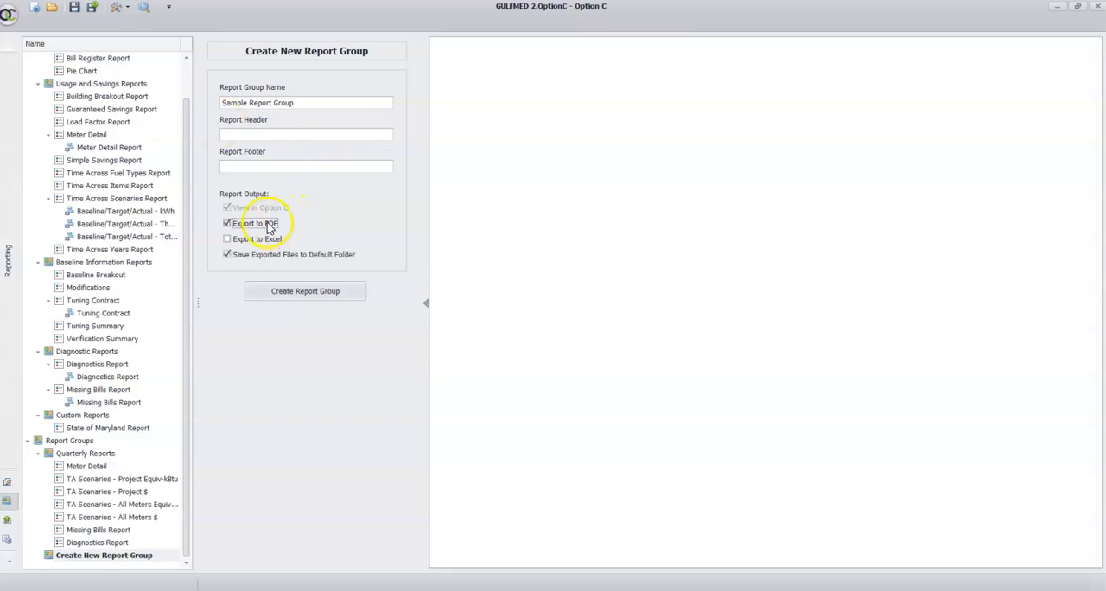
click(281, 245)
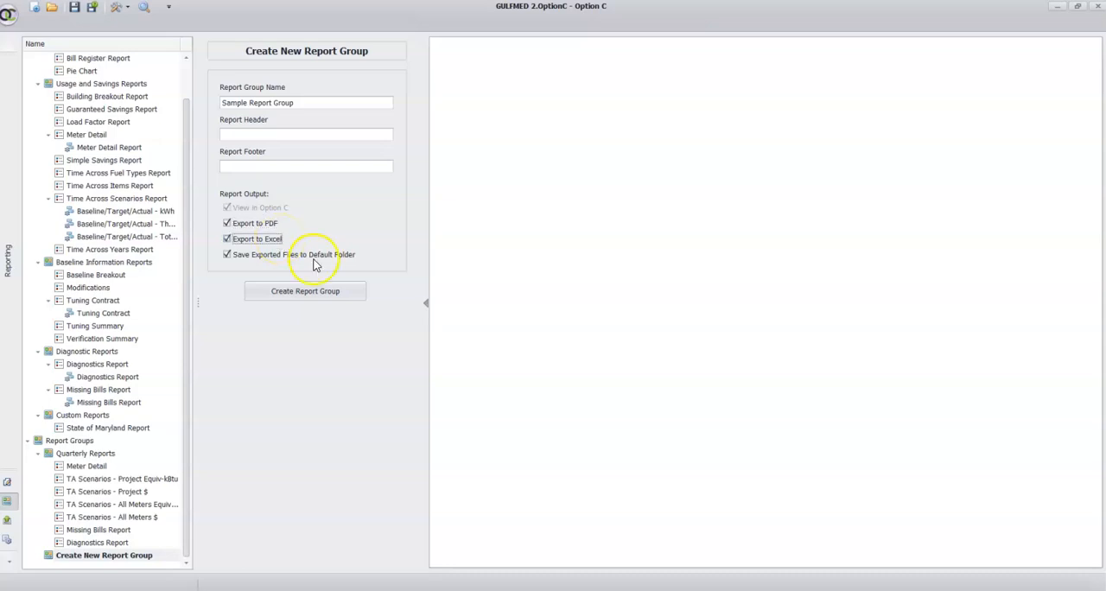
click(301, 294)
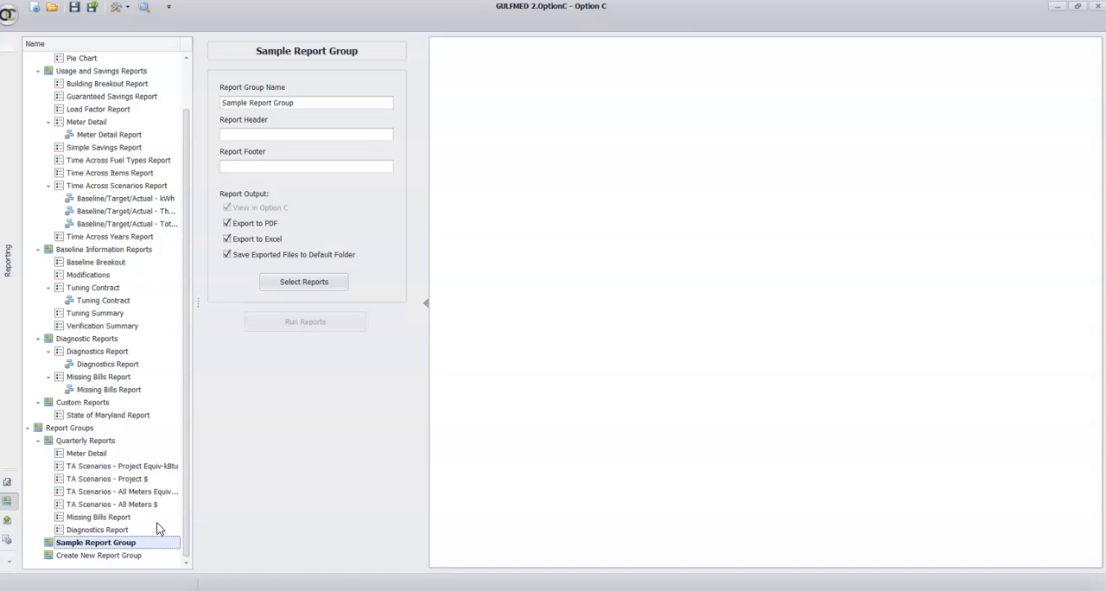
Add the Time Across Scenarios Report three times to Sample Report Group
click(323, 283)
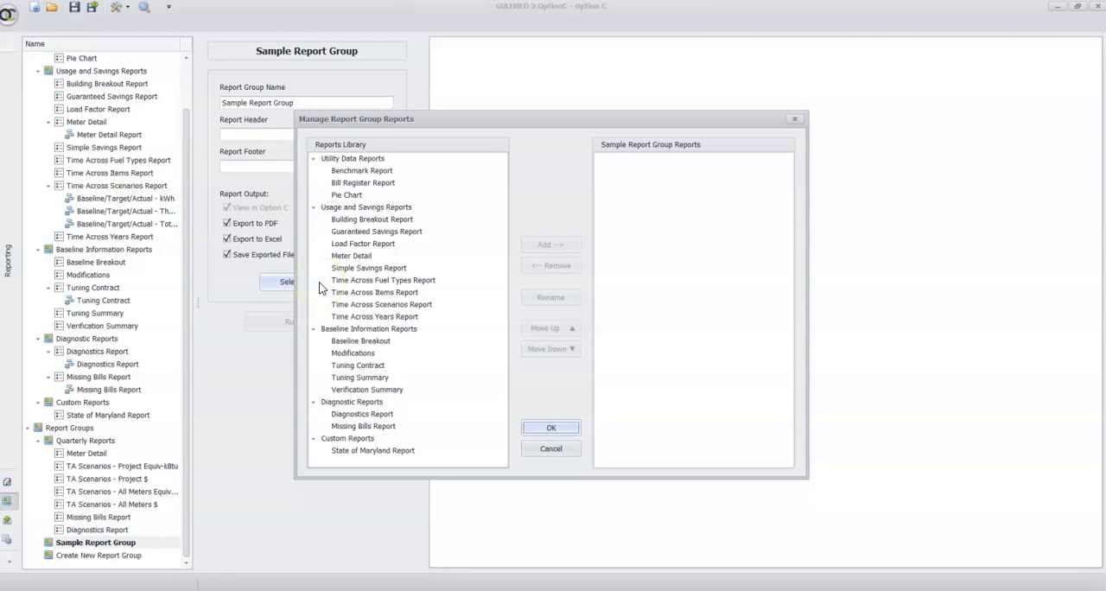
click(408, 307)
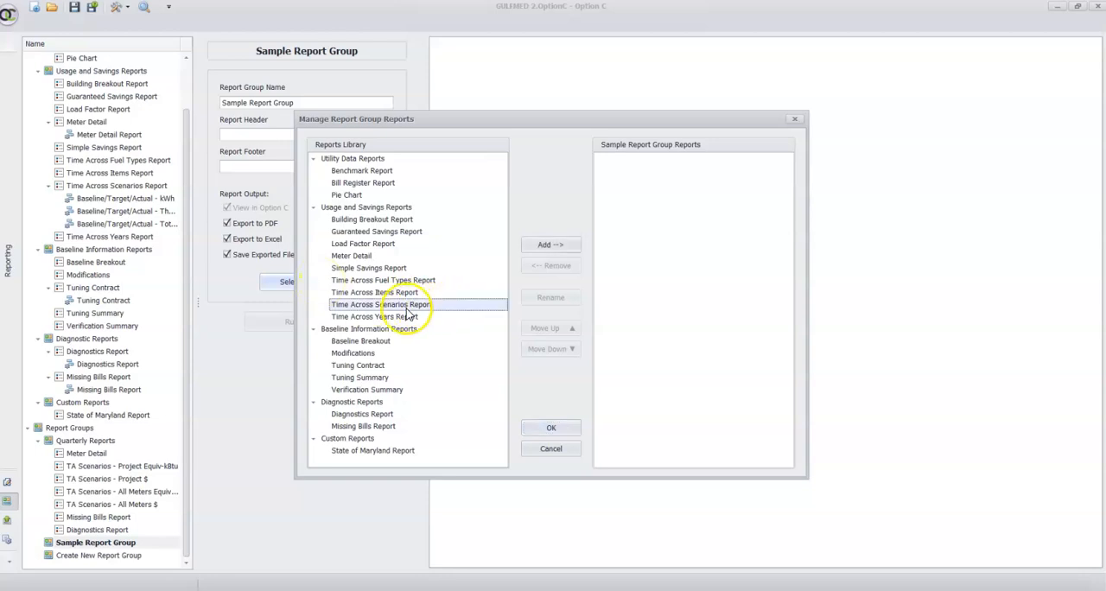
click(539, 248)
click(538, 248)
click(538, 248)
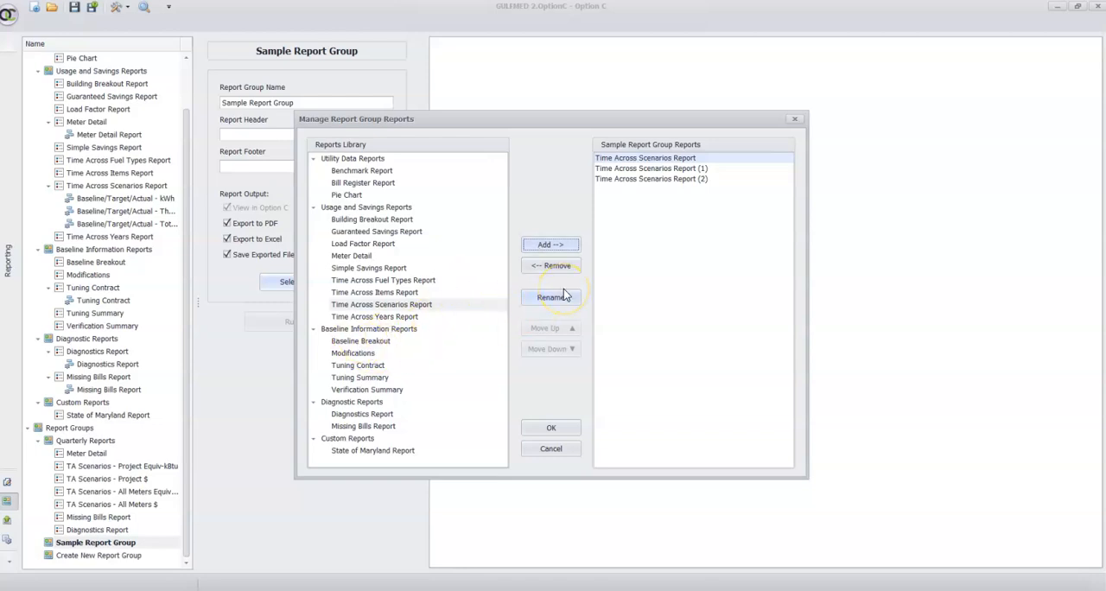
Add the Tuning Contract, Meter Detail and Missing Bills Report to the group's report list
click(361, 365)
click(551, 245)
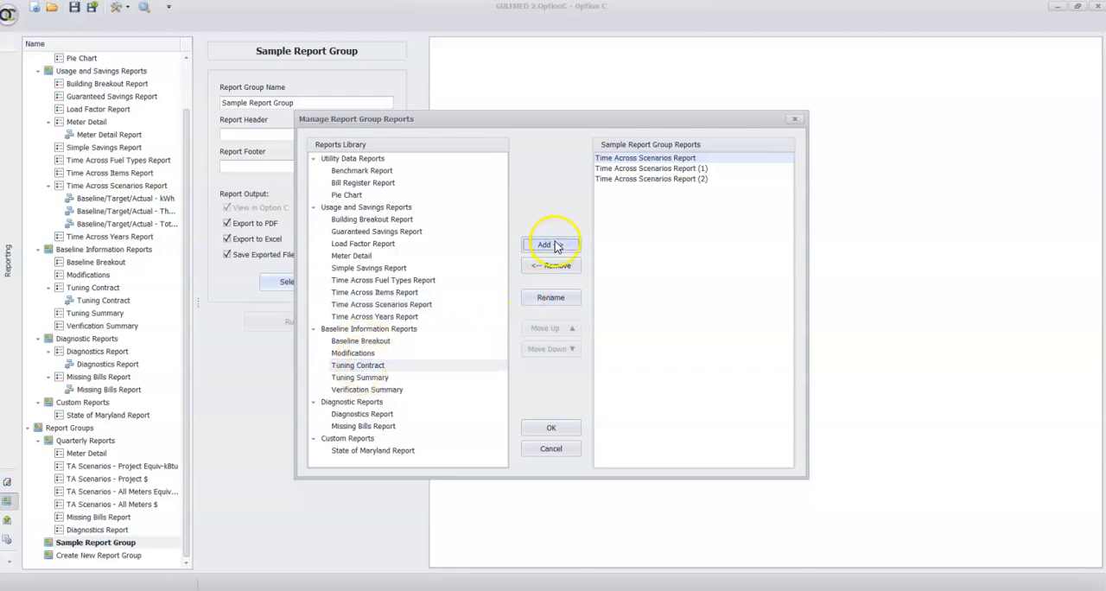
click(389, 256)
click(550, 244)
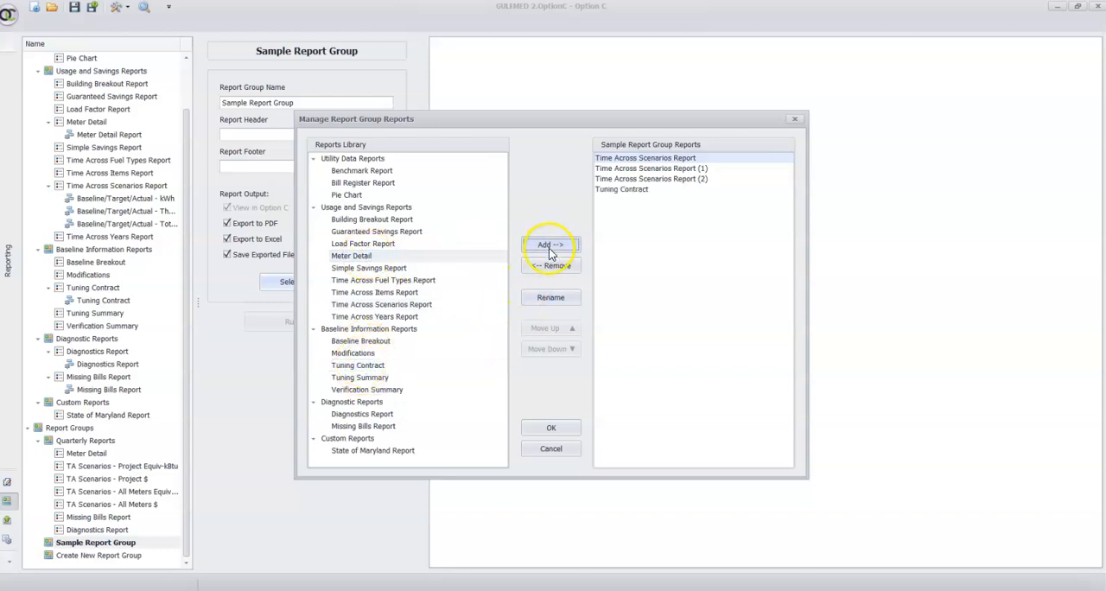
click(372, 426)
click(553, 245)
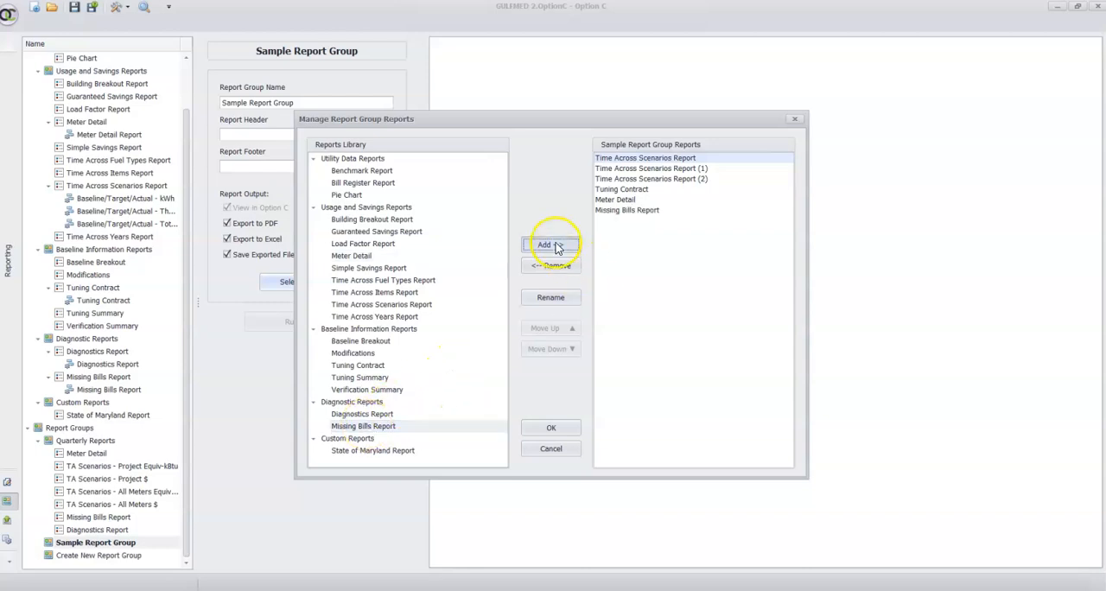
Rename the group's first report as "Time Across Scenarios Report - Total $"
click(653, 159)
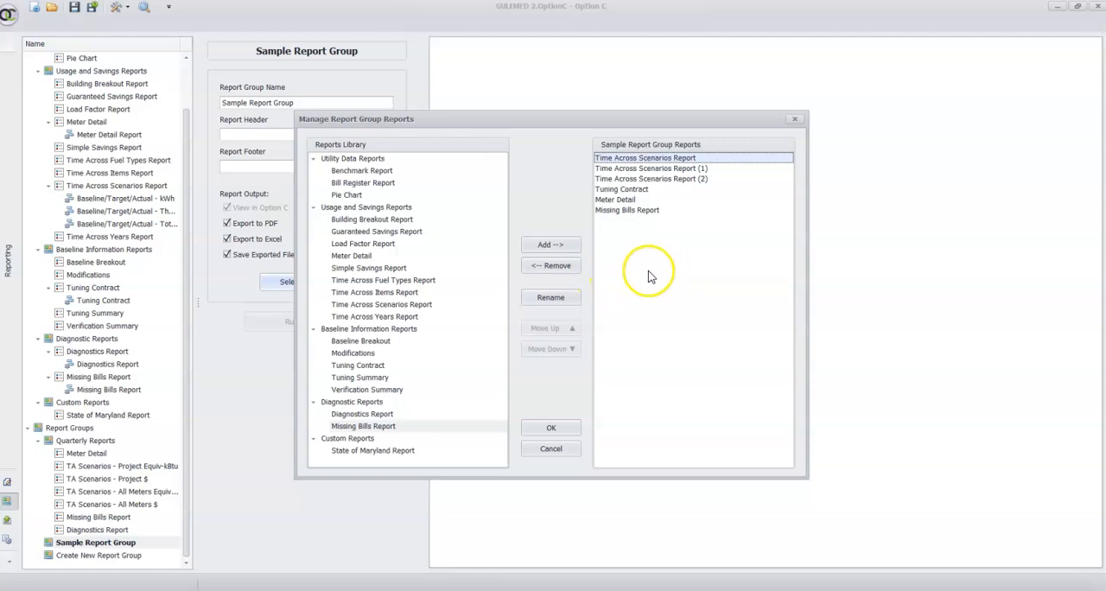
click(561, 299)
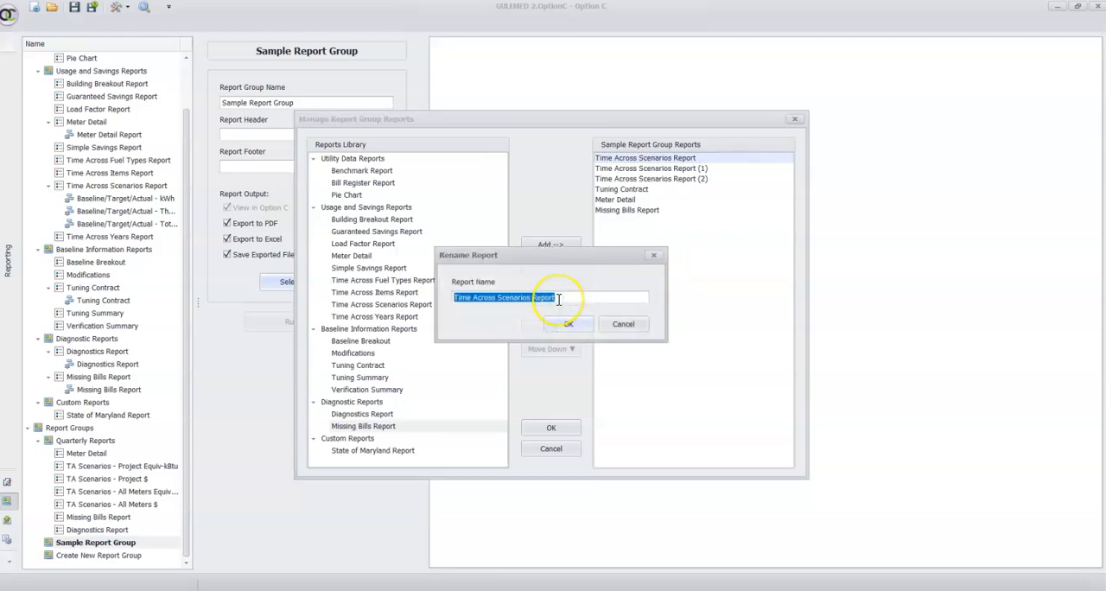
click(558, 299)
text(- )
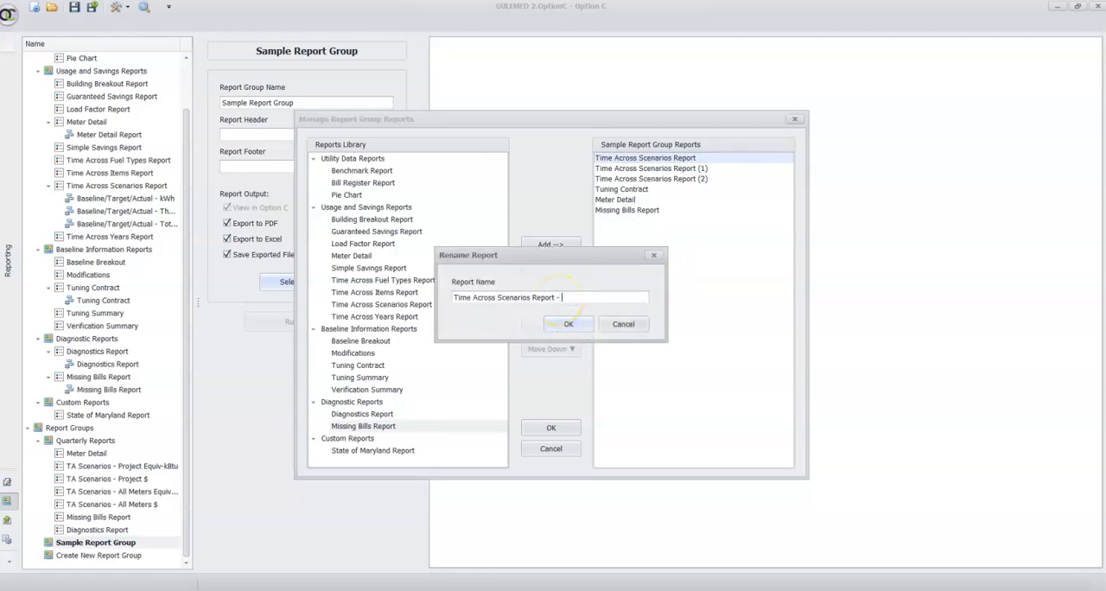
text(Total $)
key(Return)
Rename Time Across Scenarios Report (1) in the group as "Time Across Scenarios Report - Total kWh"
click(618, 179)
click(619, 168)
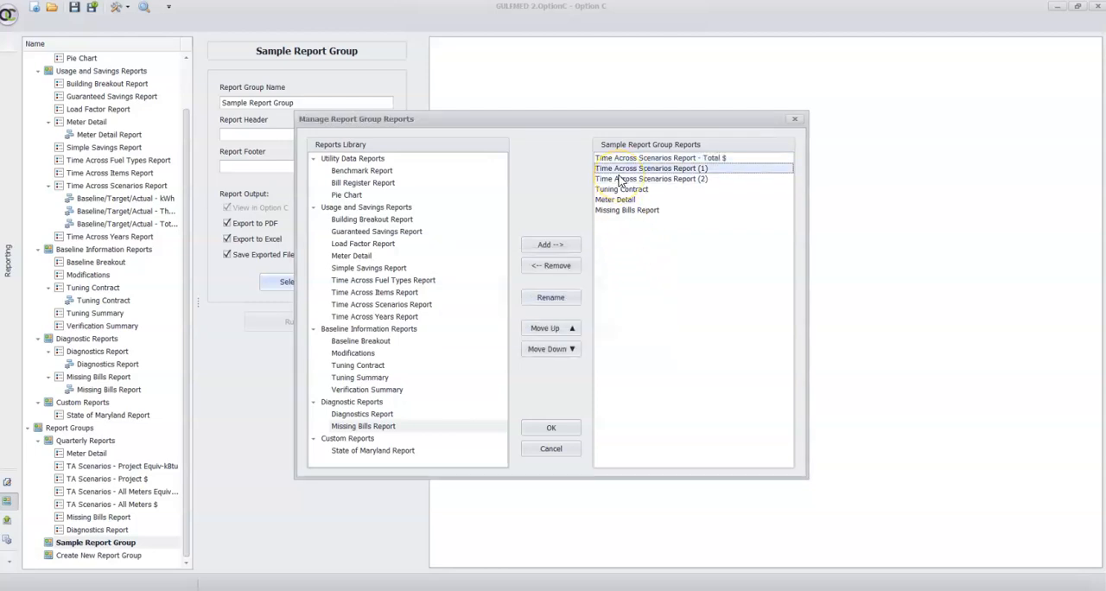
click(560, 297)
click(560, 296)
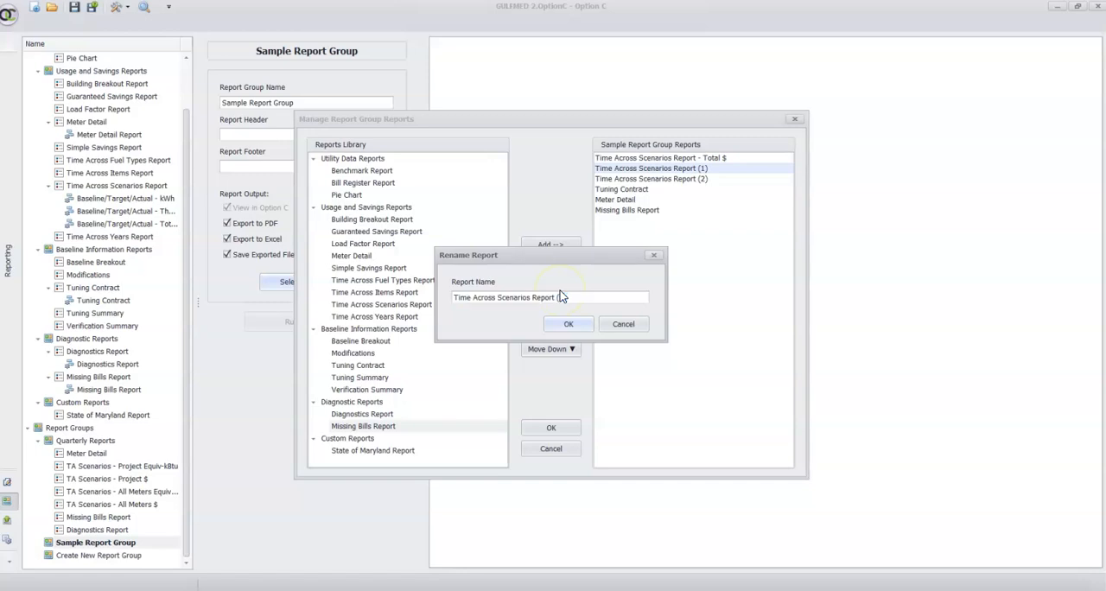
text(- Th)
text(otal kWh)
key(Return)
Rename Time Across Scenarios Report (2) in the group as "Time Across Scenarios Report - Total Therms"
click(695, 179)
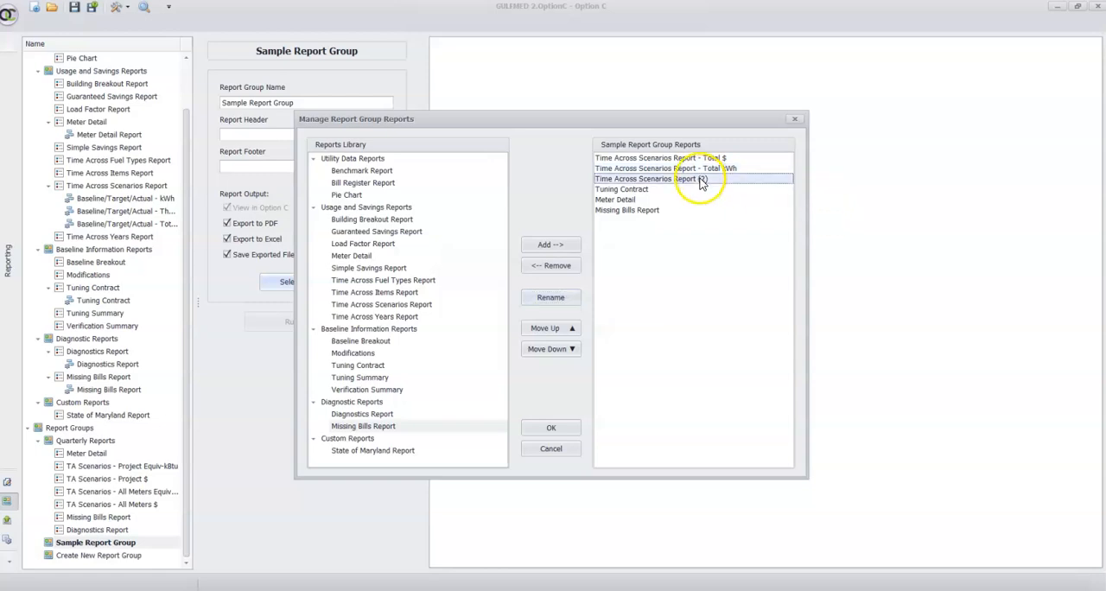
click(546, 299)
double_click(560, 297)
text(- Total Therms)
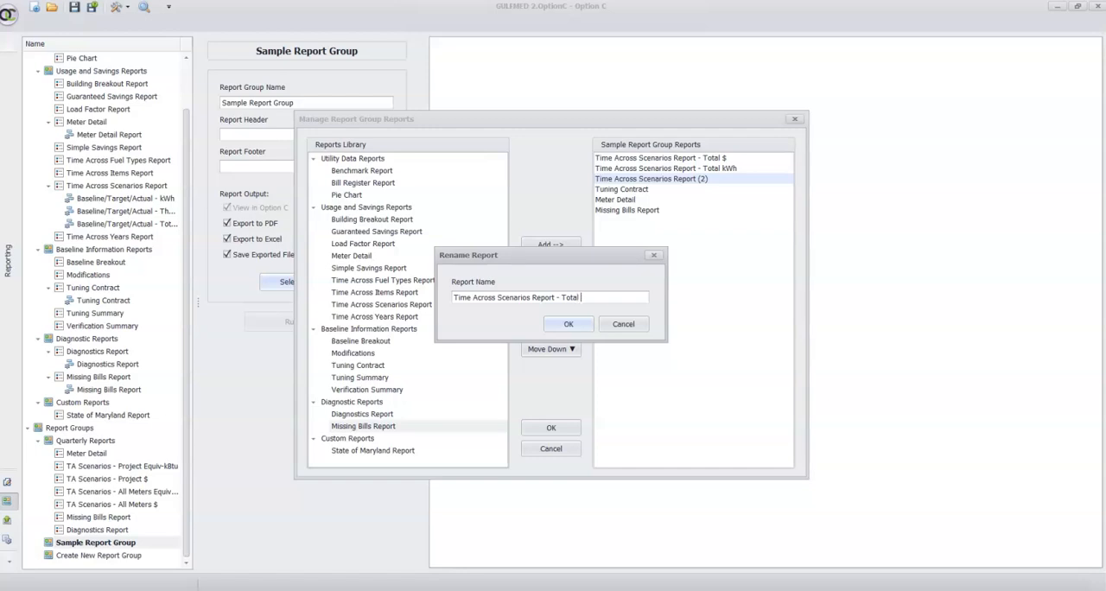
click(568, 324)
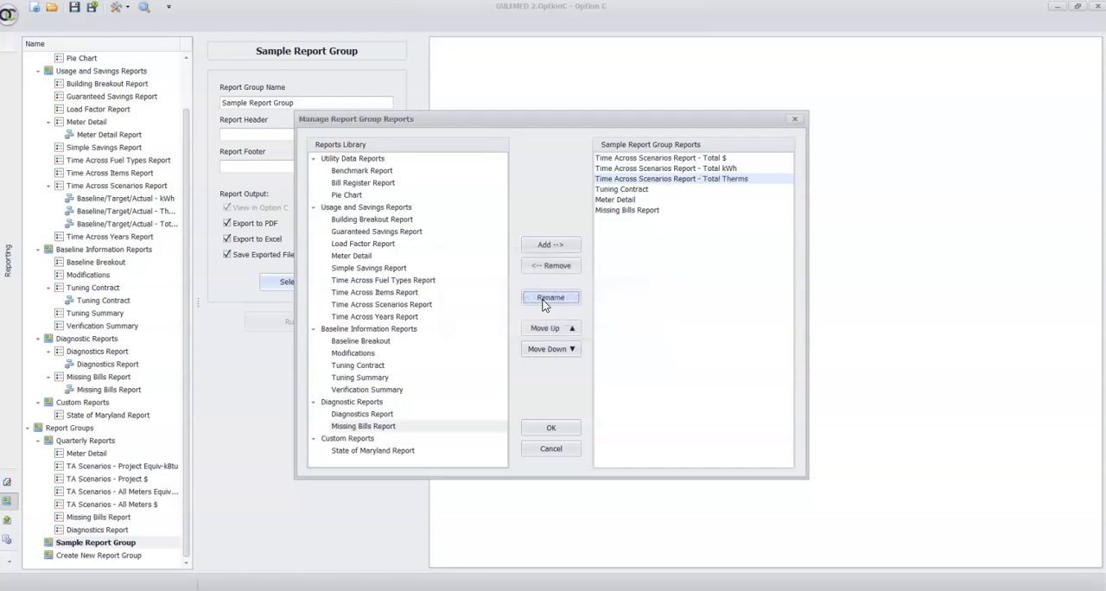
Move Missing Bills Report up in the group's report order, and return it to the end of the list
click(647, 209)
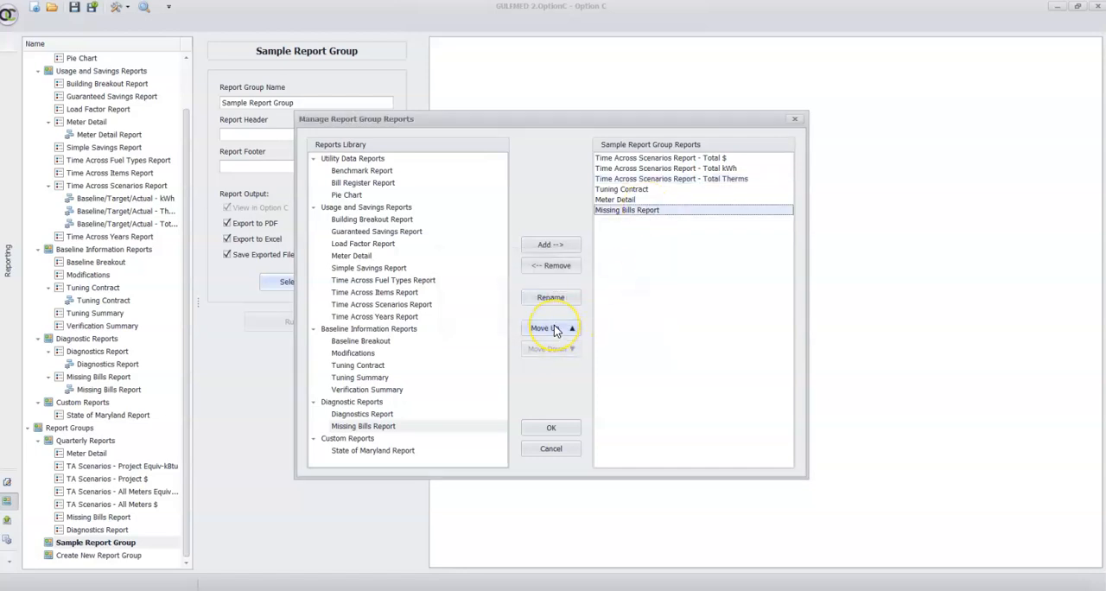
click(554, 327)
click(554, 328)
click(554, 327)
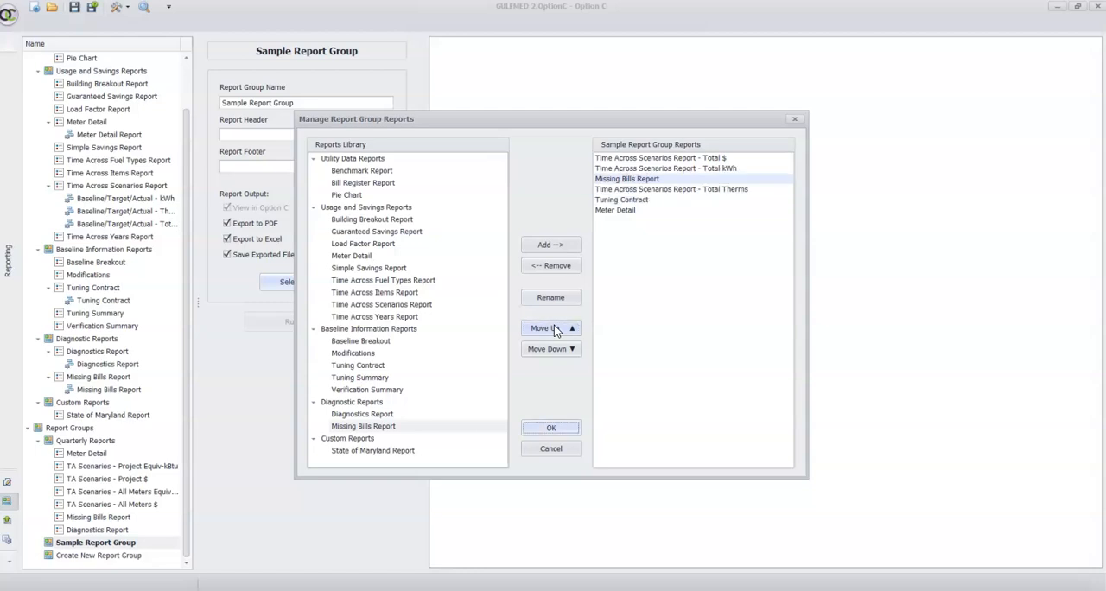
click(553, 327)
click(562, 351)
click(563, 351)
click(562, 351)
click(562, 350)
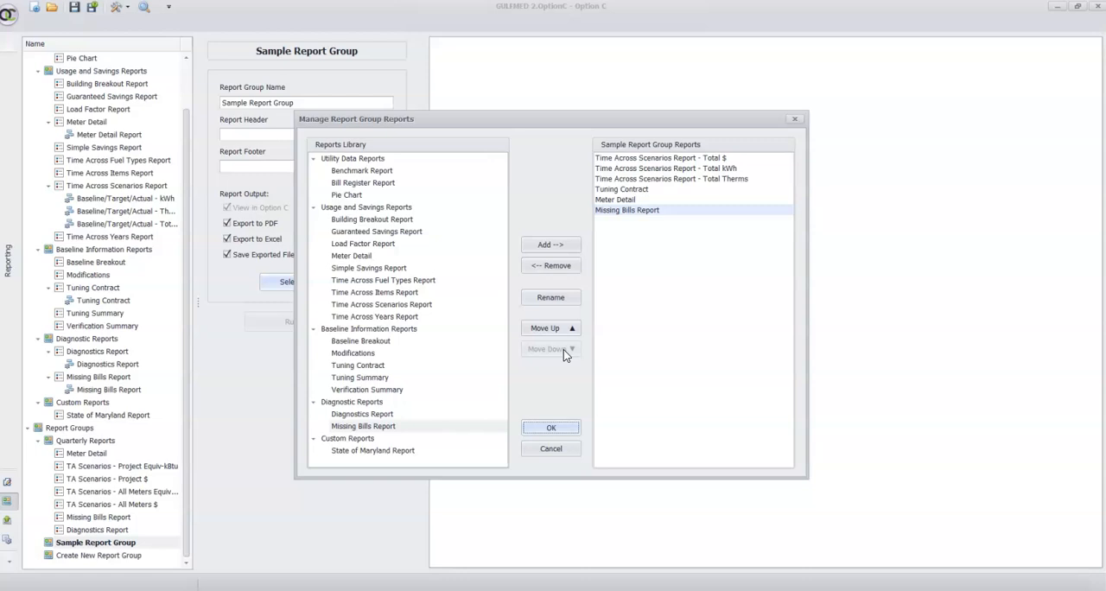
Accept the group's report selection and open the settings of its first Time Across Scenarios Report
click(550, 427)
scroll(142, 475, down, 2)
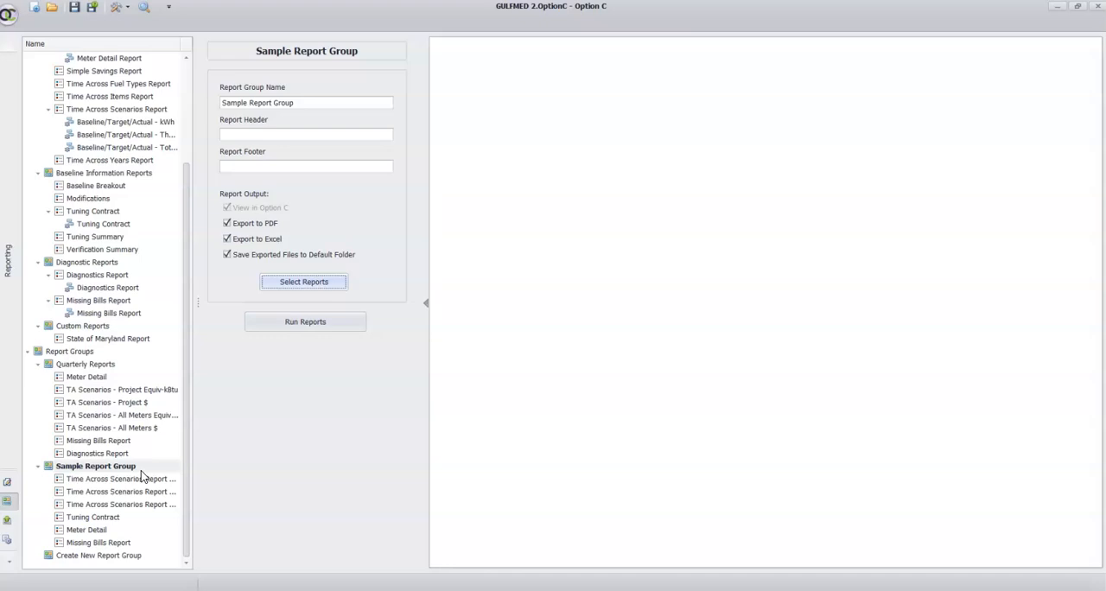
click(92, 478)
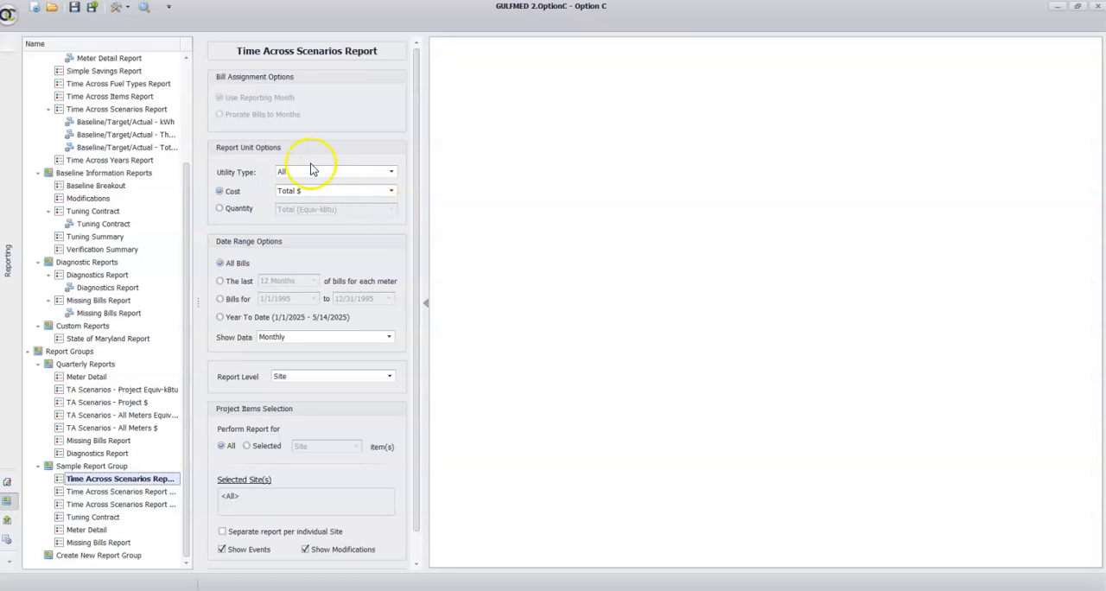
Run all the reports in Sample Report Group, exporting them to PDF and Excel
click(117, 467)
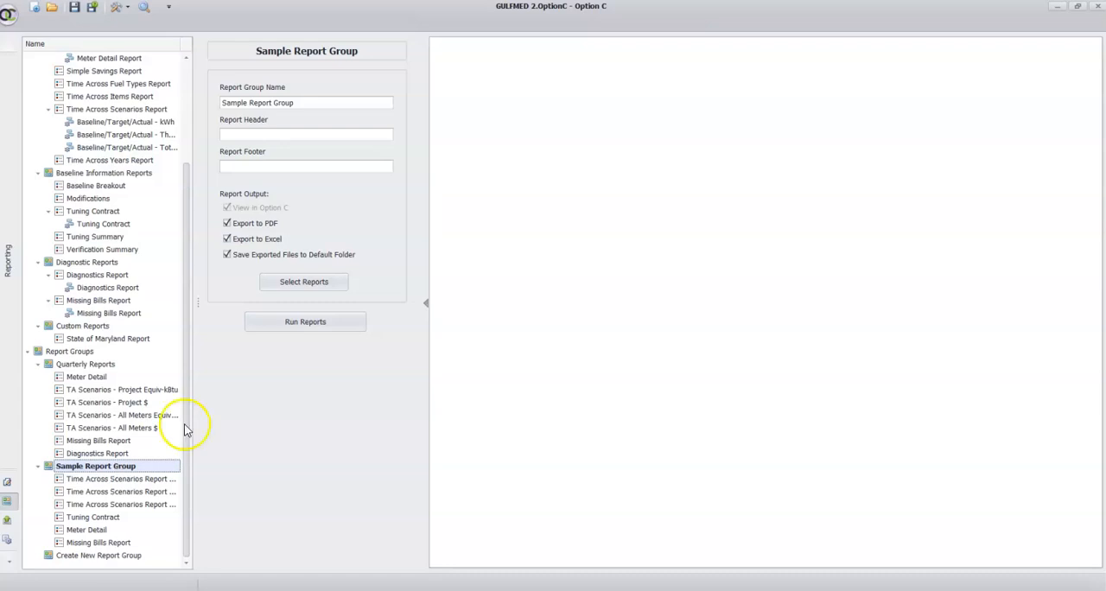
click(308, 322)
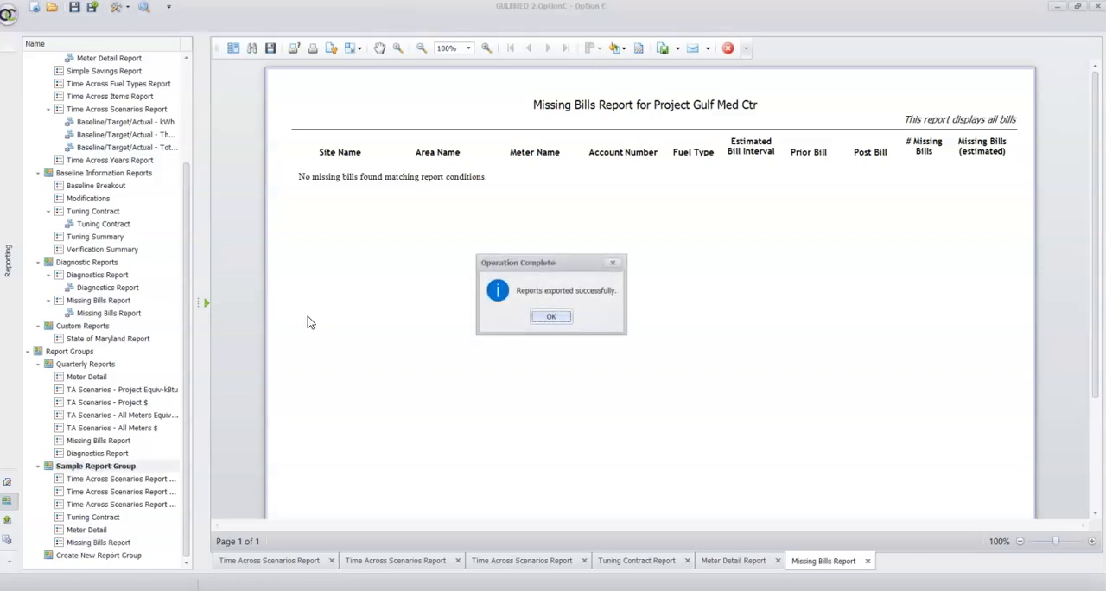
click(544, 316)
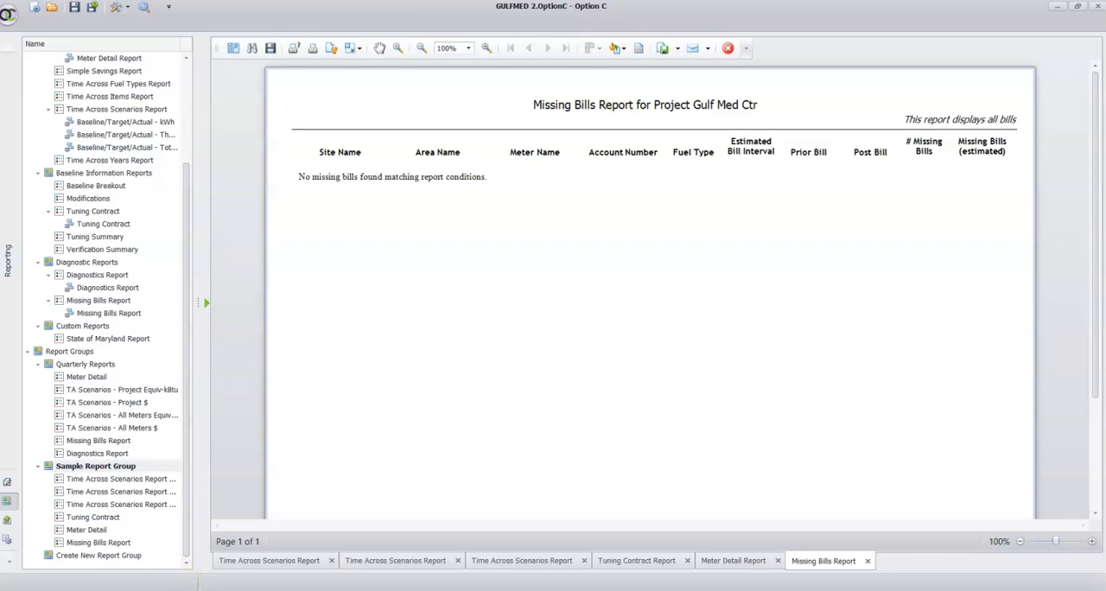
Switch to File Explorer and check the exported files in the Sample Report Group folder inside Exported Reports
click(186, 589)
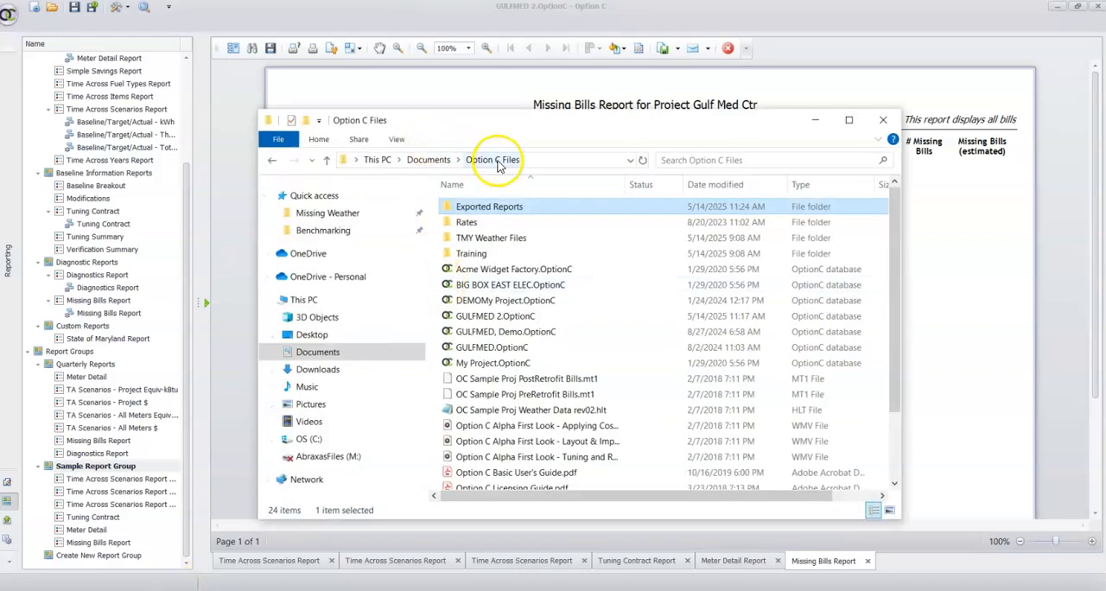
double_click(508, 216)
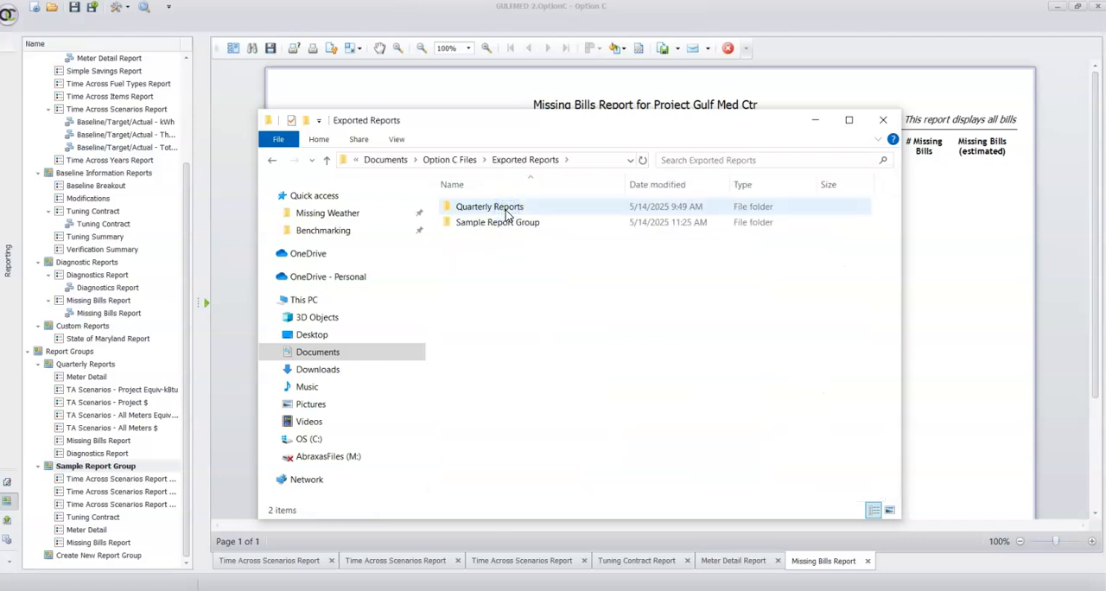
click(509, 227)
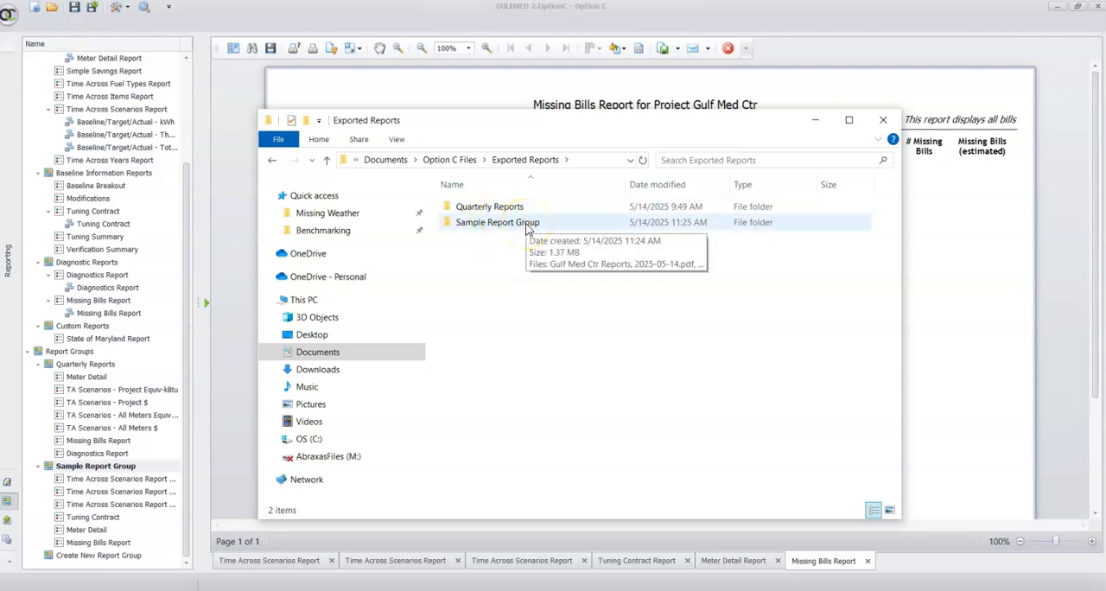
double_click(526, 227)
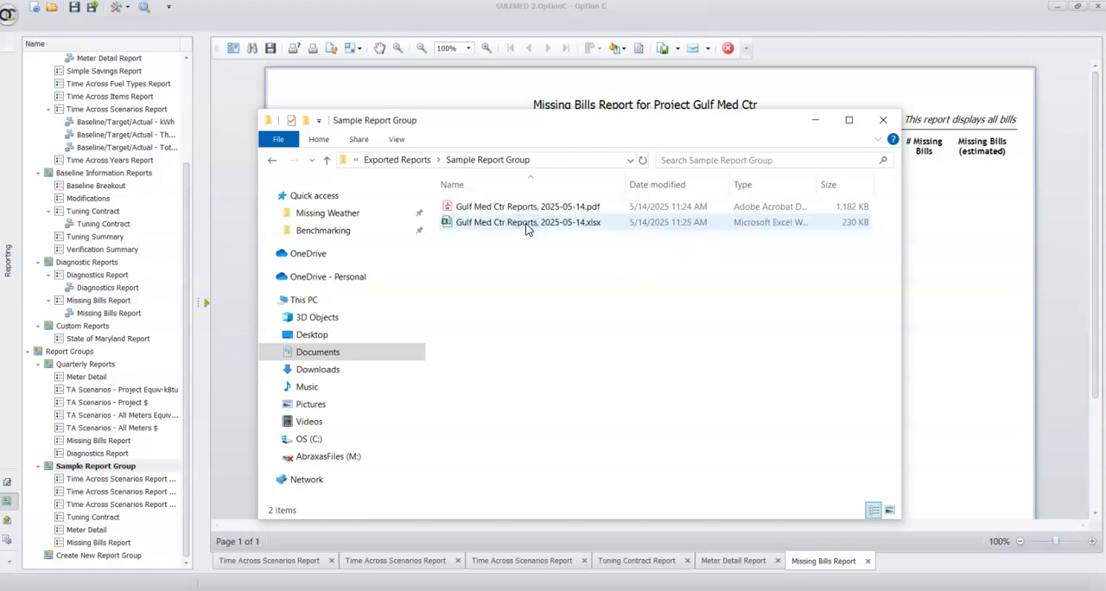
click(498, 225)
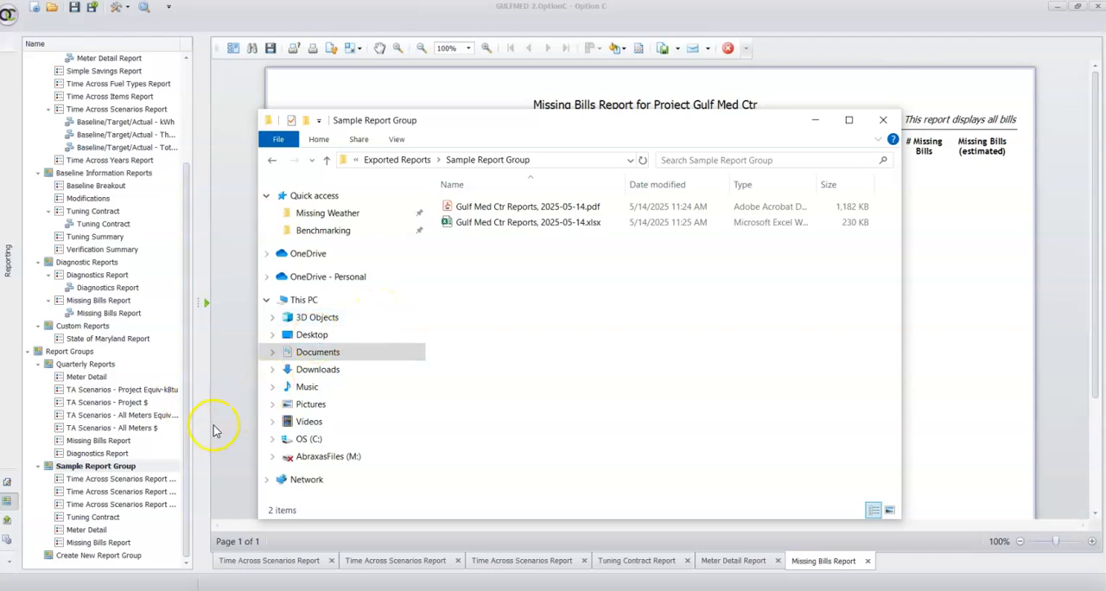
Return to Option C, review the first Time Across Scenarios Report's settings and reopen the report selection of Sample Report Group
click(95, 479)
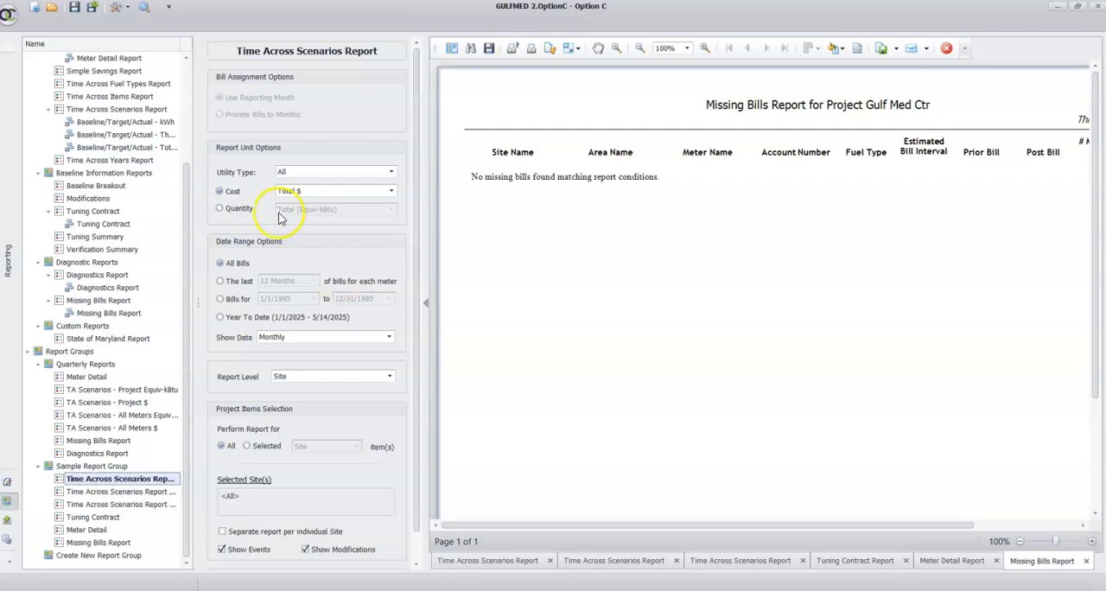
scroll(279, 218, down, 1)
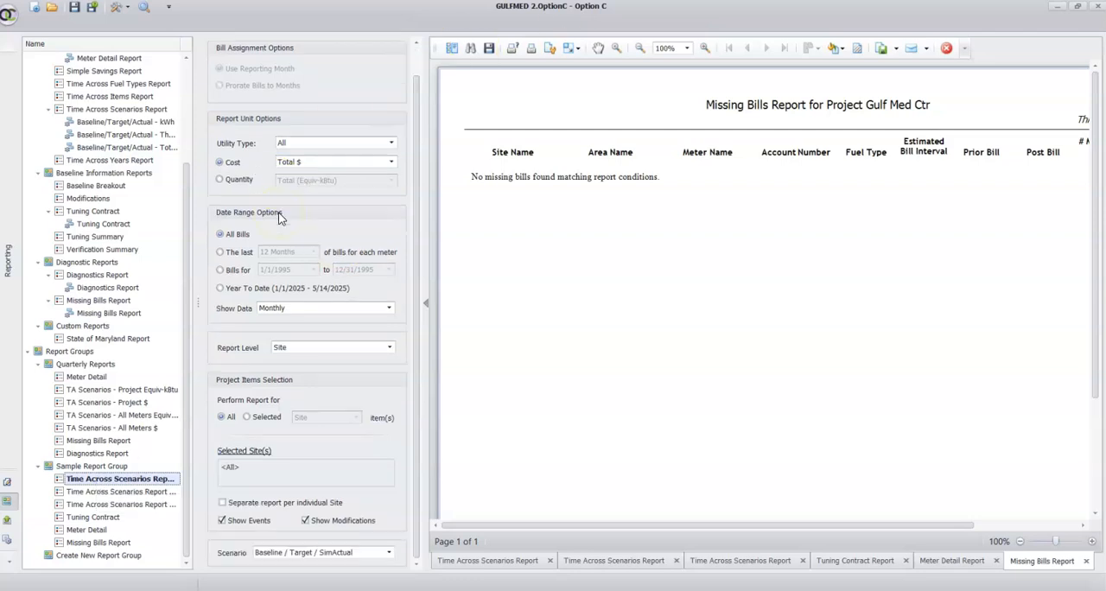
click(79, 468)
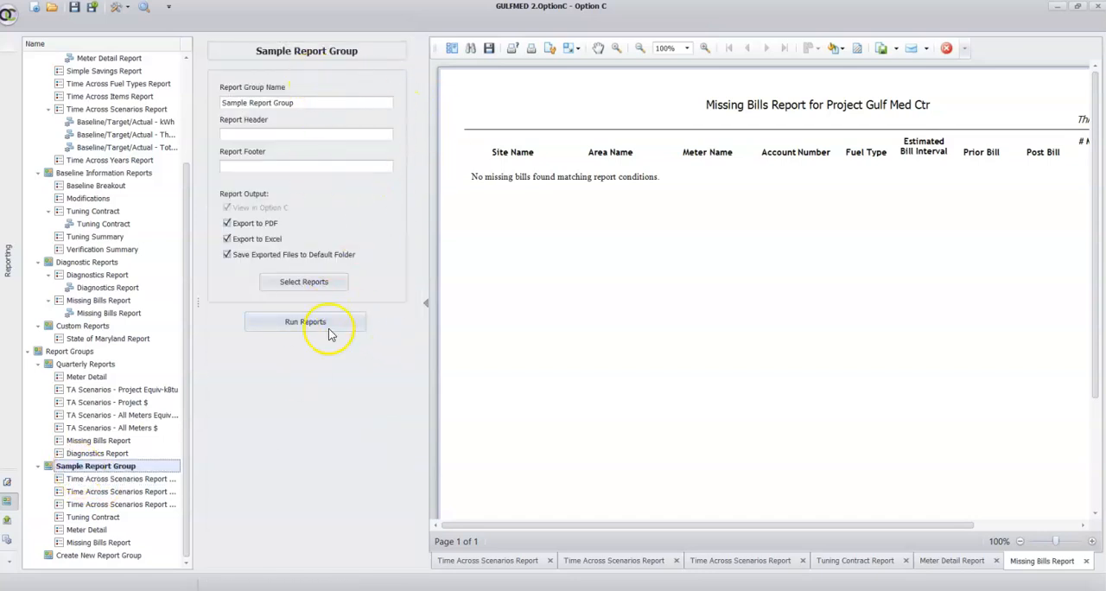
click(295, 282)
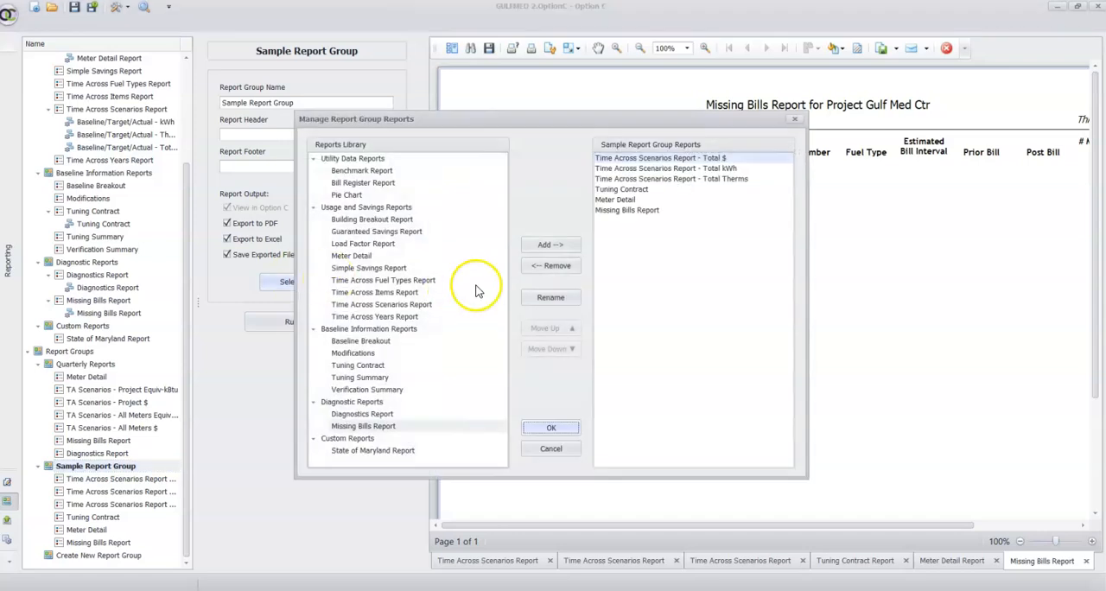